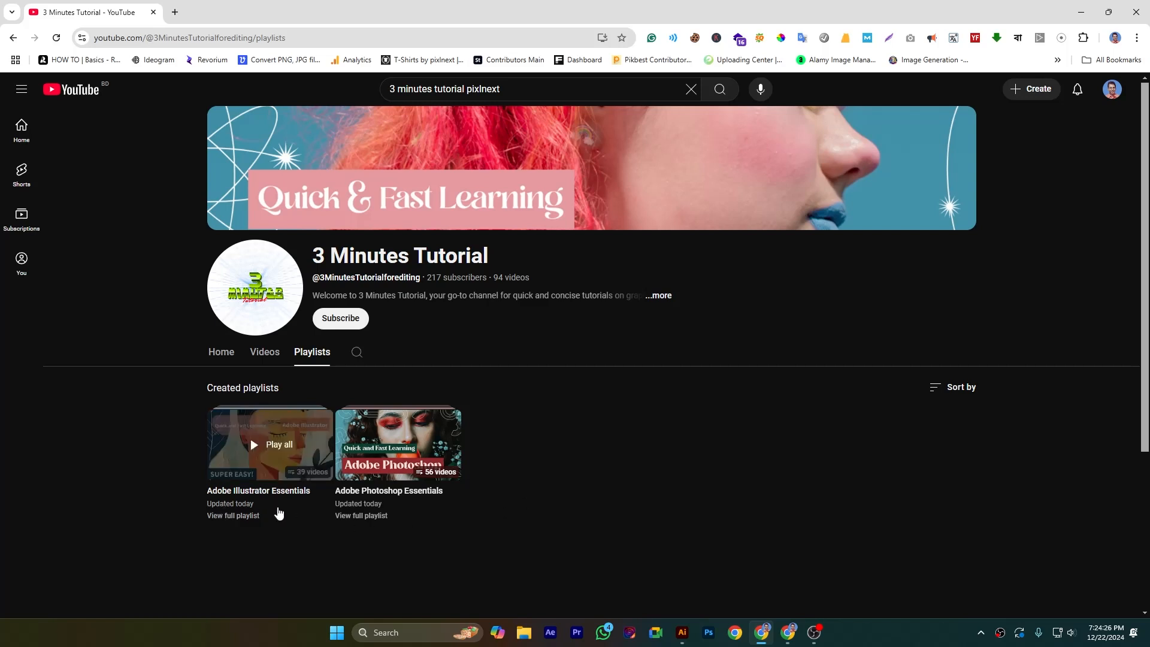
- Switch to Illustrator and resize the Pucker tool's brush to a circle about 2.63 in across
{"action": "left_click", "coordinate": [682, 632]}
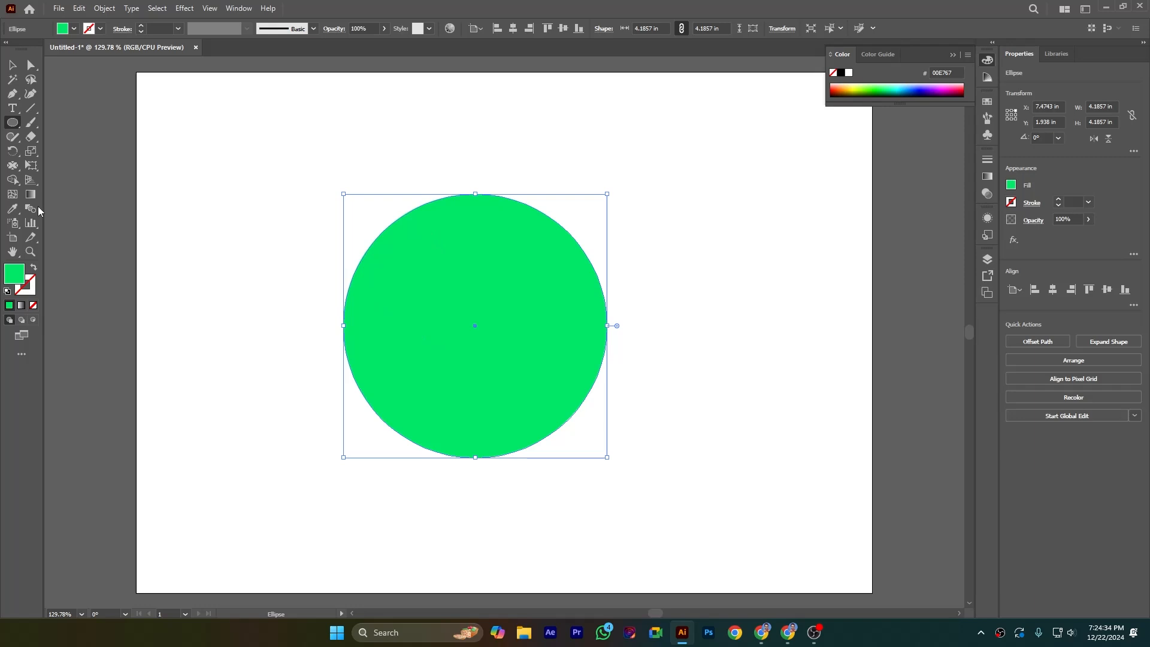
{"action": "left_click", "coordinate": [13, 169]}
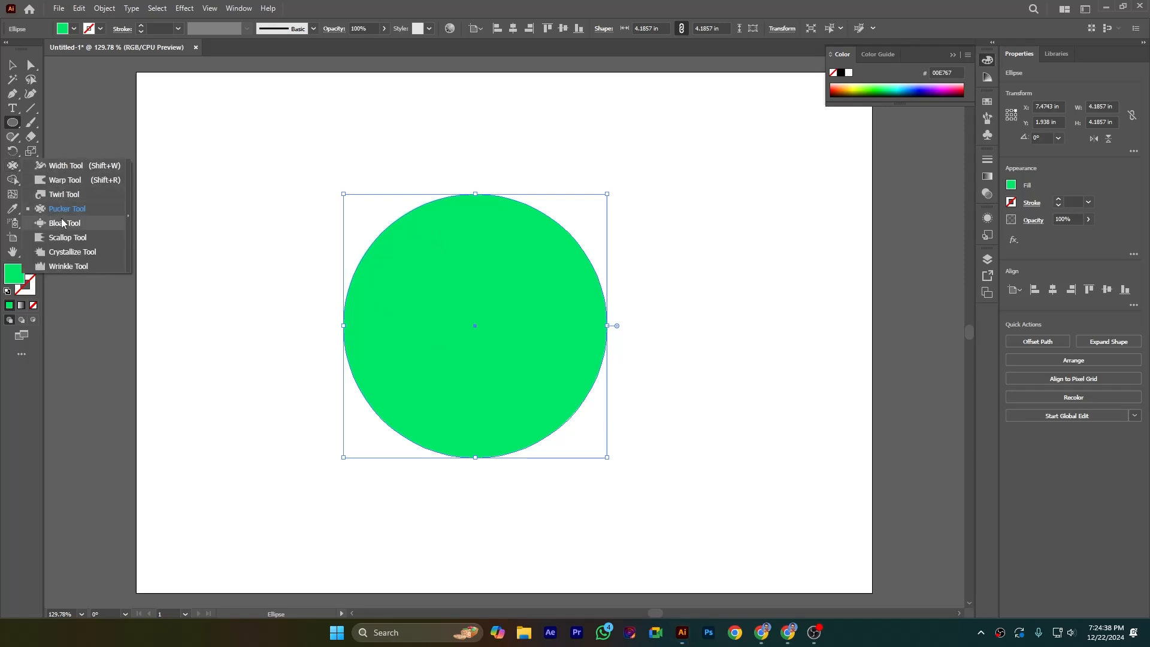
{"action": "left_click", "coordinate": [67, 211]}
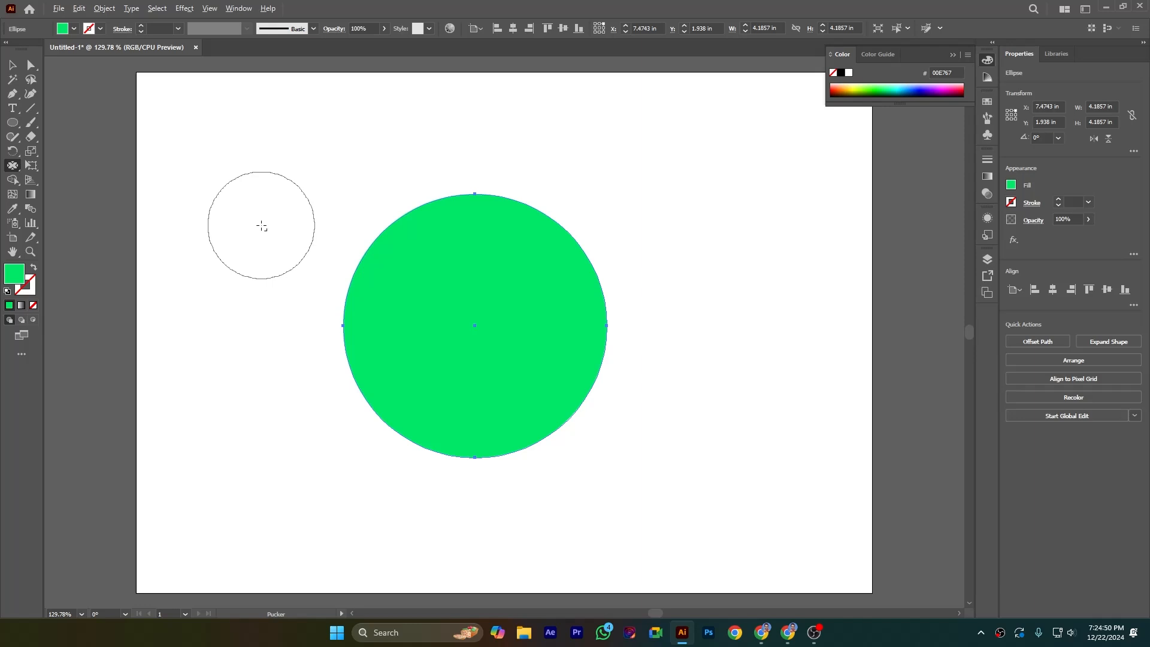
{"action": "mouse_move", "coordinate": [262, 227]}
{"action": "left_mouse_down"}
{"action": "mouse_move", "coordinate": [263, 190]}
{"action": "mouse_move", "coordinate": [267, 270]}
{"action": "mouse_move", "coordinate": [273, 198]}
{"action": "left_mouse_up"}
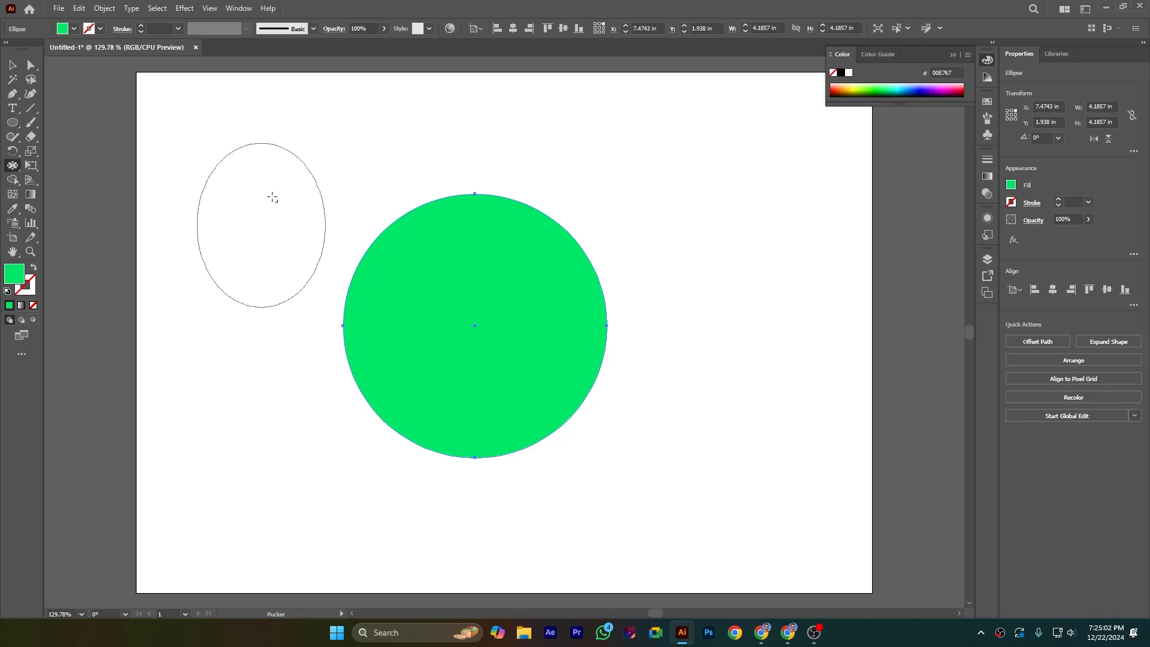
{"action": "mouse_move", "coordinate": [272, 198]}
{"action": "left_mouse_down"}
{"action": "mouse_move", "coordinate": [225, 198]}
{"action": "mouse_move", "coordinate": [287, 207]}
{"action": "mouse_move", "coordinate": [231, 204]}
{"action": "mouse_move", "coordinate": [275, 210]}
{"action": "left_mouse_up"}
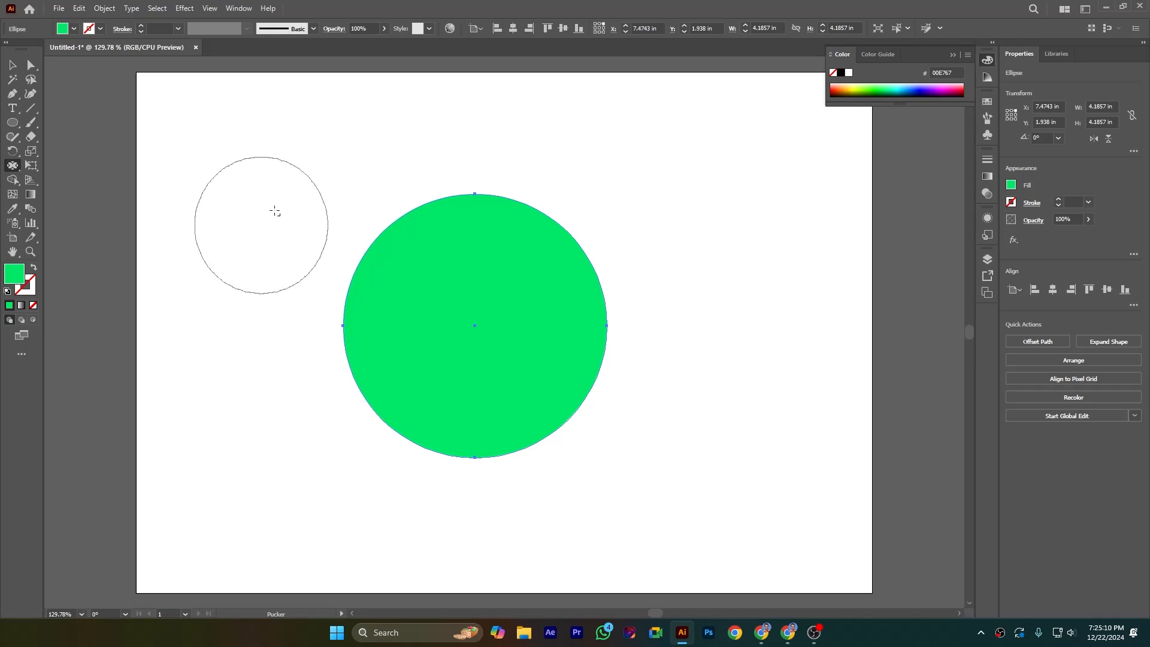
{"action": "left_click_drag", "start_coordinate": [274, 211], "coordinate": [291, 223]}
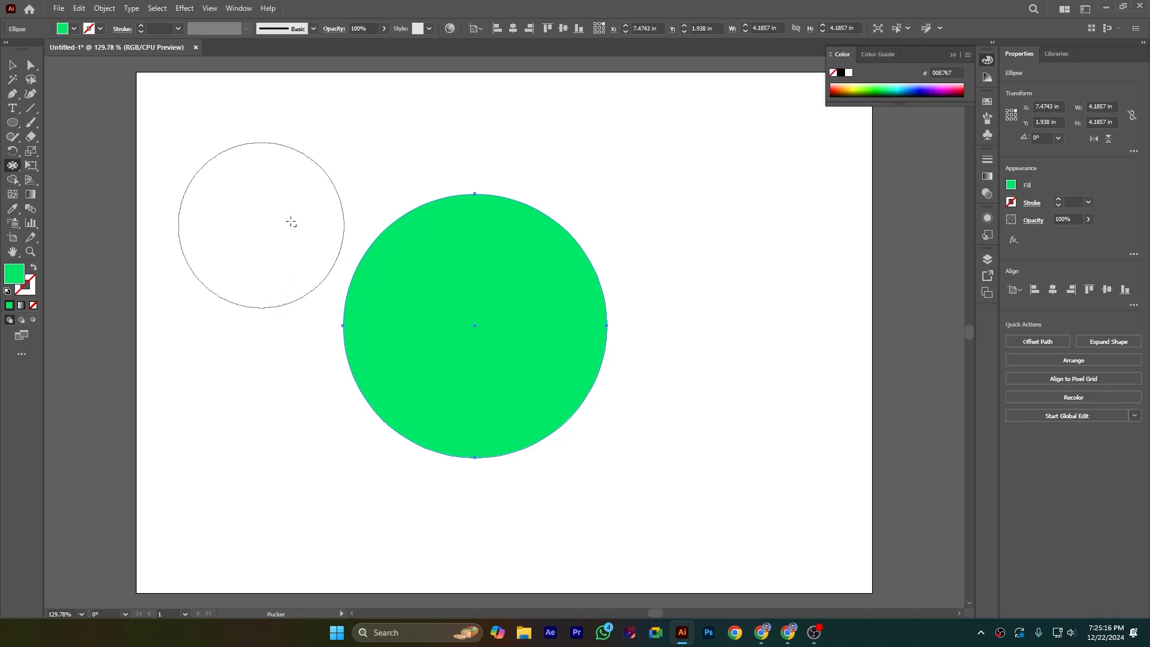
{"action": "left_click_drag", "start_coordinate": [291, 221], "coordinate": [290, 219]}
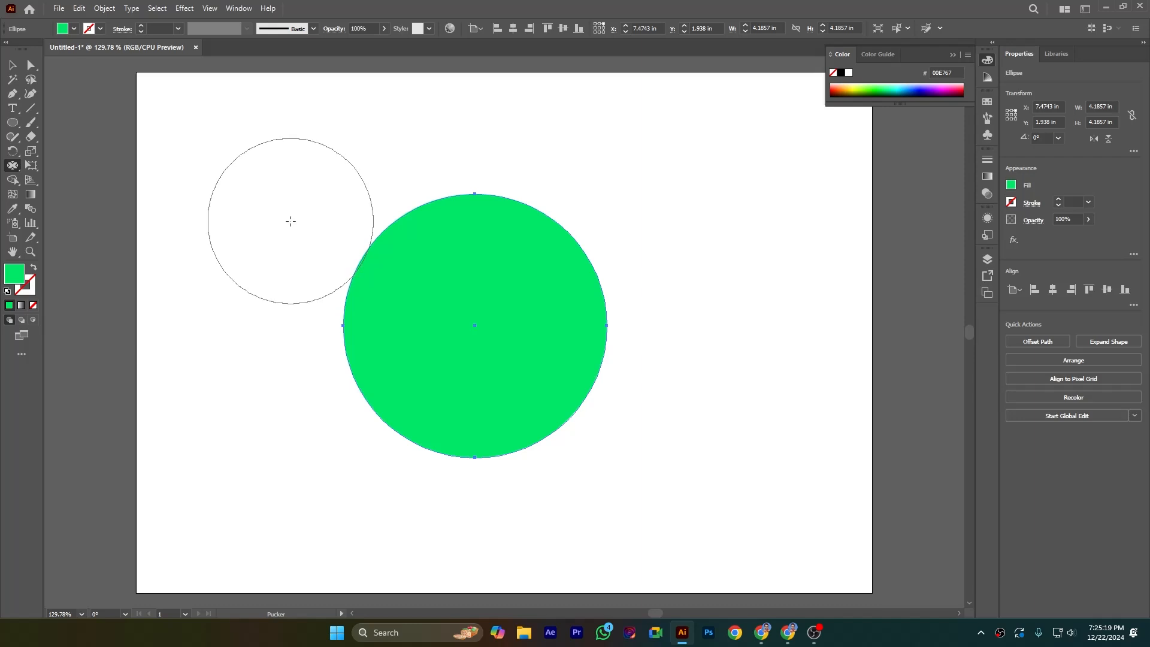
- Set the Pucker tool's Detail option to 3
{"action": "double_click", "coordinate": [12, 167]}
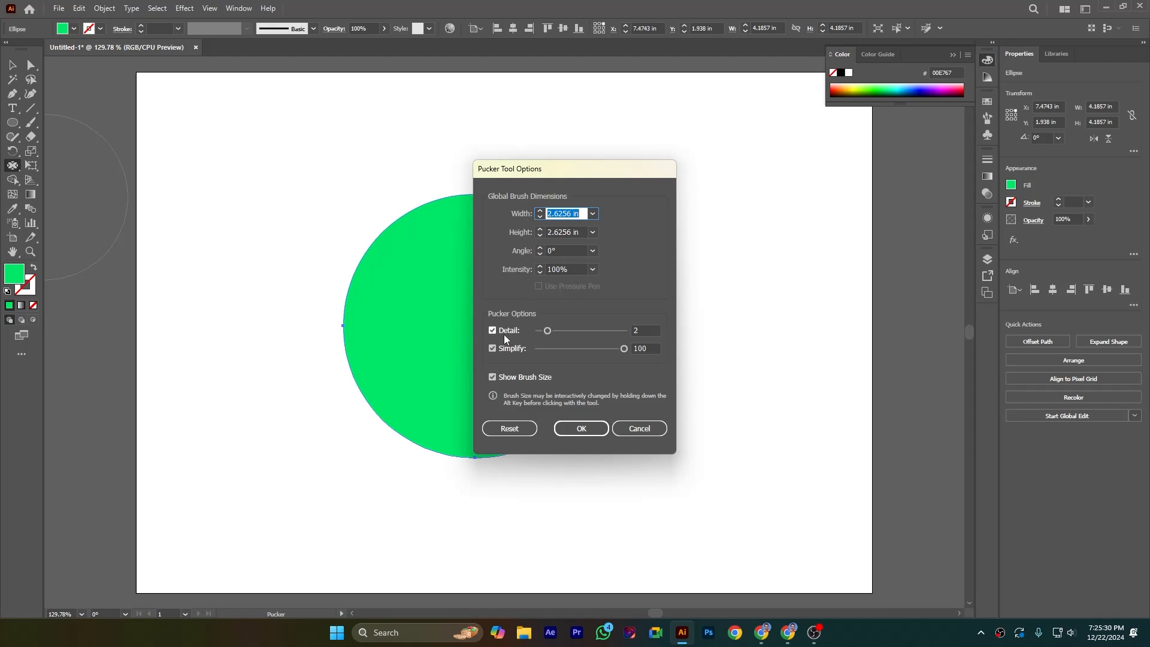
{"action": "left_click_drag", "start_coordinate": [549, 329], "coordinate": [555, 331]}
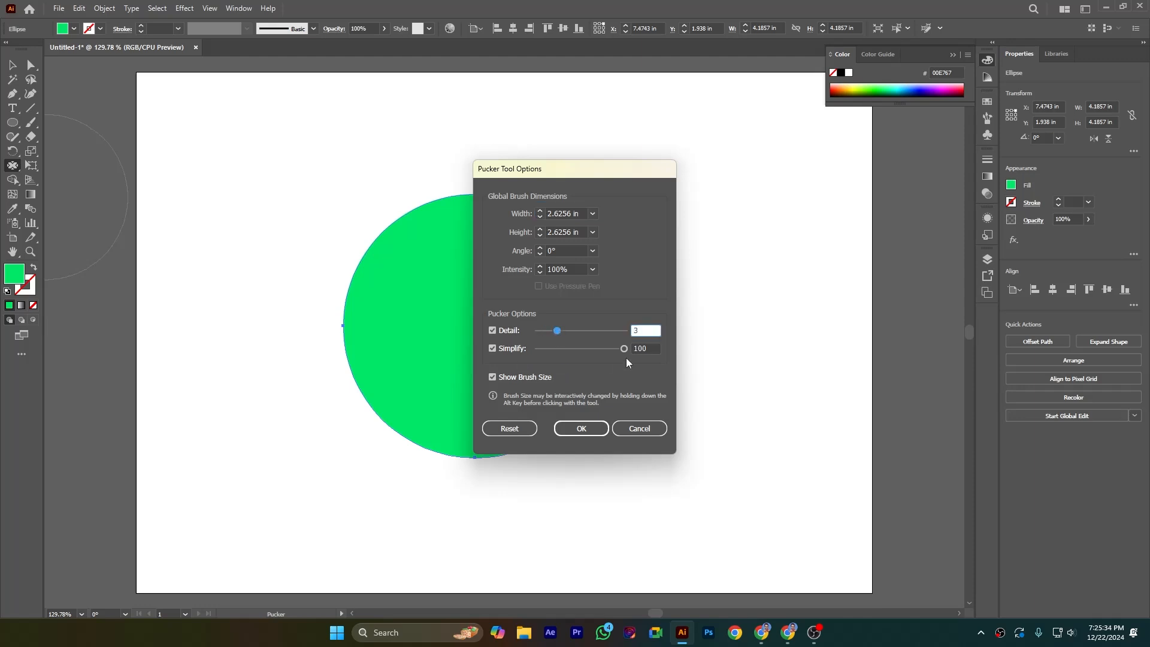
{"action": "left_click", "coordinate": [591, 428]}
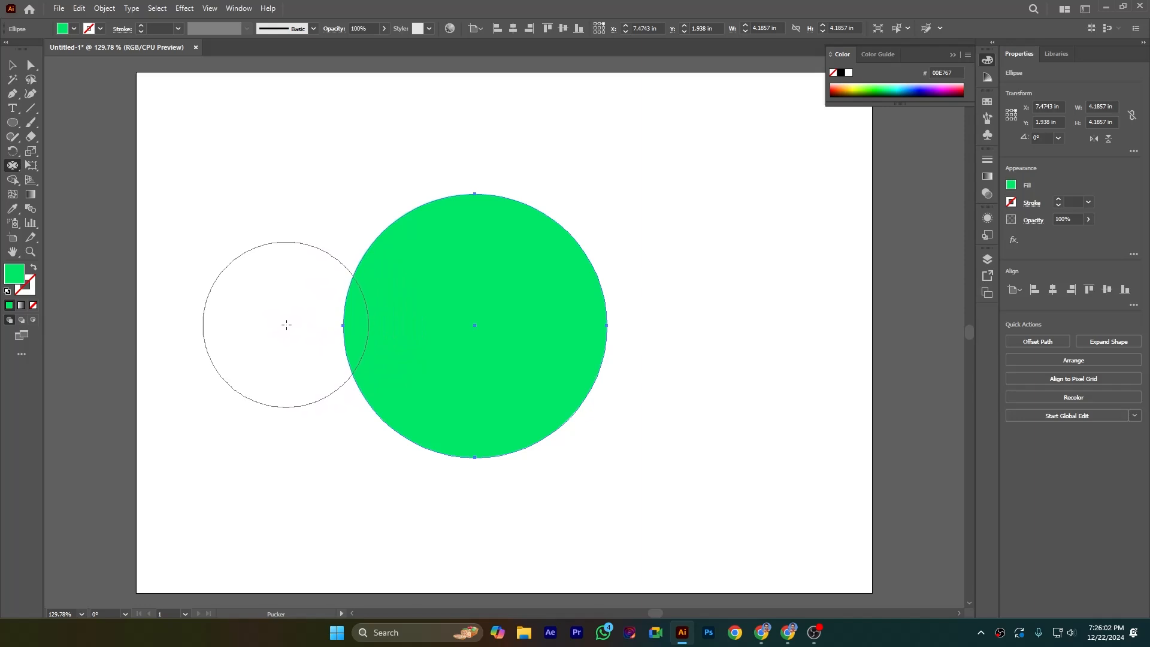
- Try the Pucker tool around the green circle's left, upper and right edges, sweeping the upper peak across to the left tip
{"action": "left_click_drag", "start_coordinate": [287, 325], "coordinate": [286, 327]}
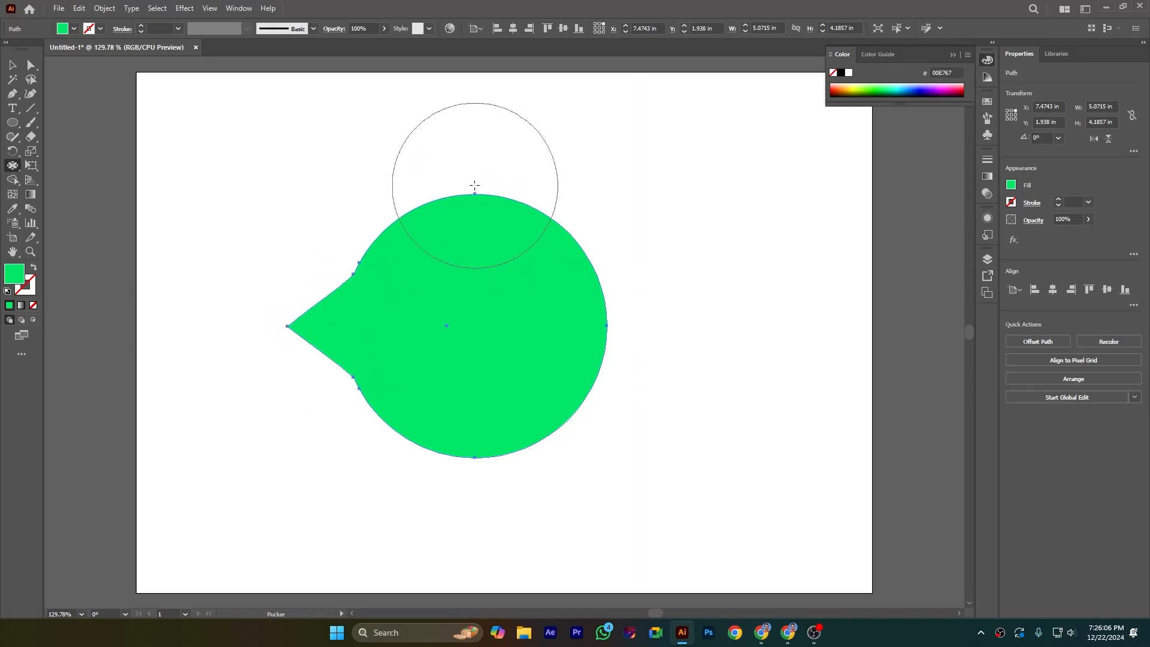
{"action": "left_click_drag", "start_coordinate": [475, 156], "coordinate": [474, 156]}
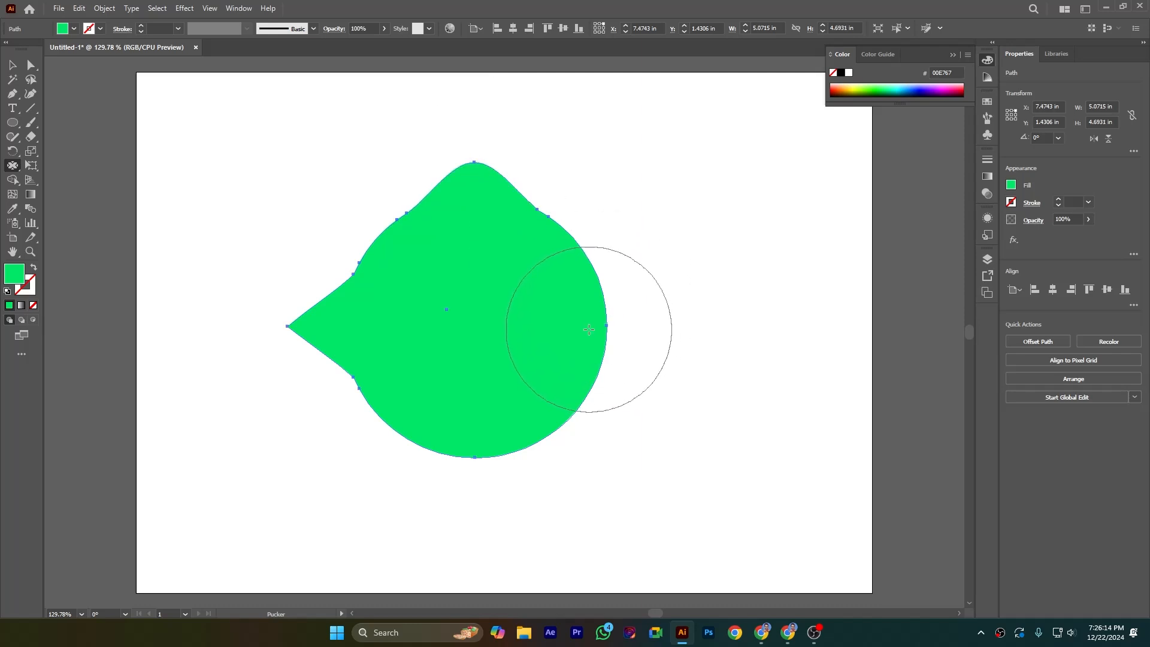
{"action": "left_click_drag", "start_coordinate": [589, 329], "coordinate": [589, 330]}
{"action": "left_click_drag", "start_coordinate": [588, 329], "coordinate": [588, 329]}
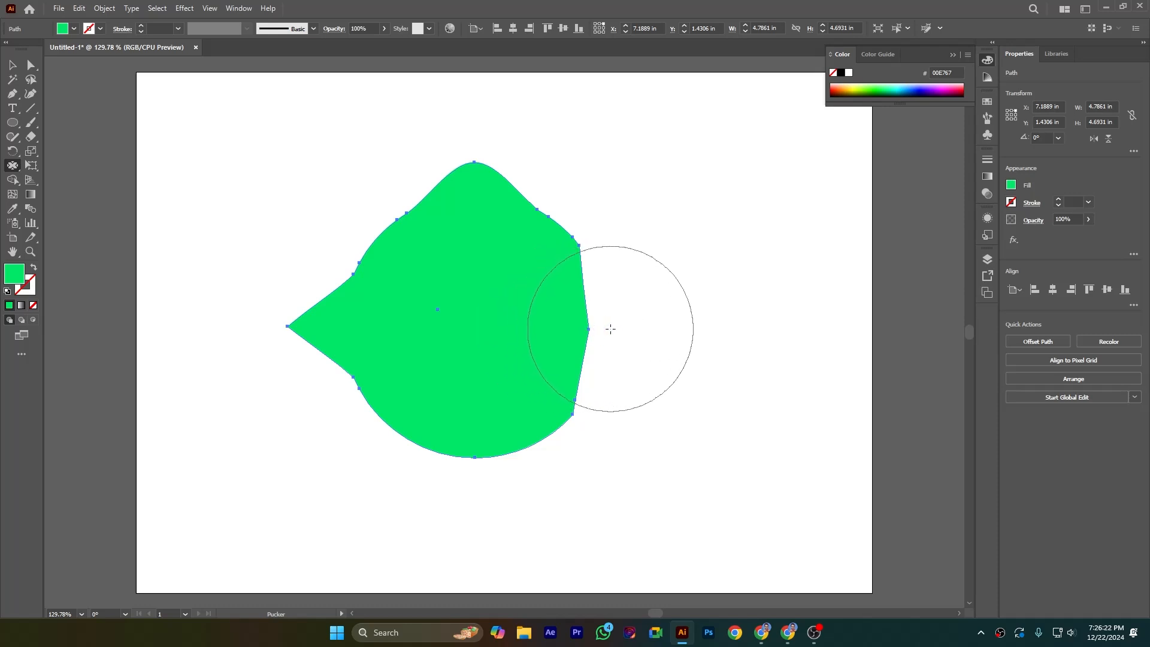
{"action": "mouse_move", "coordinate": [574, 334]}
{"action": "left_mouse_down"}
{"action": "mouse_move", "coordinate": [553, 390]}
{"action": "mouse_move", "coordinate": [574, 402]}
{"action": "left_mouse_up"}
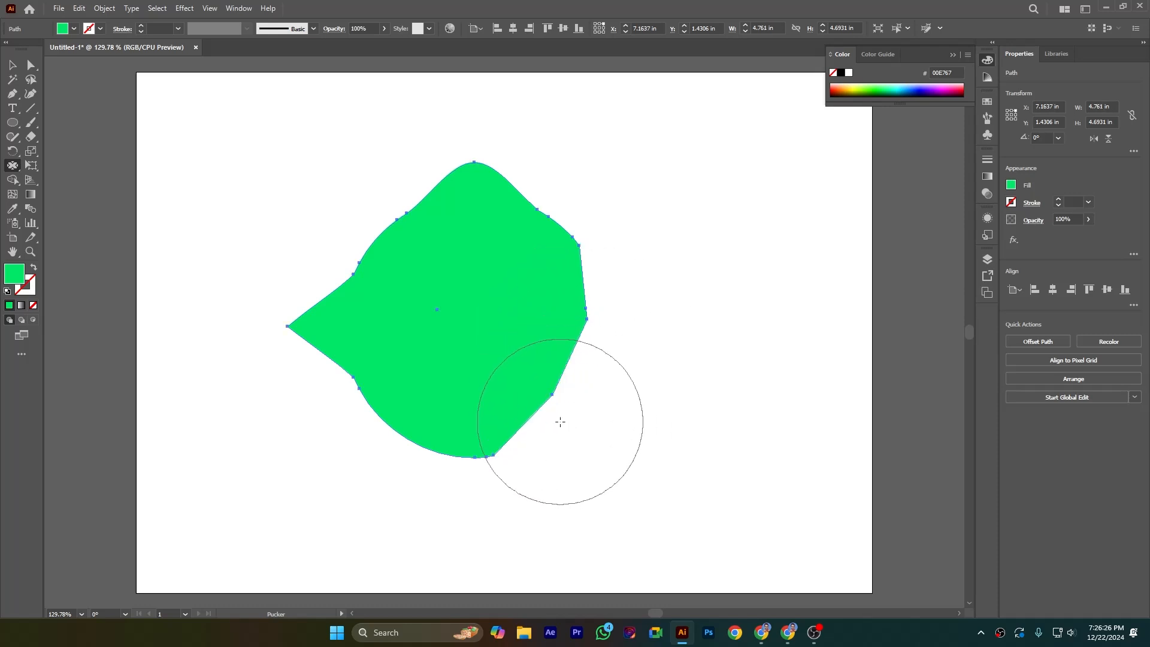
{"action": "left_click_drag", "start_coordinate": [580, 415], "coordinate": [580, 415]}
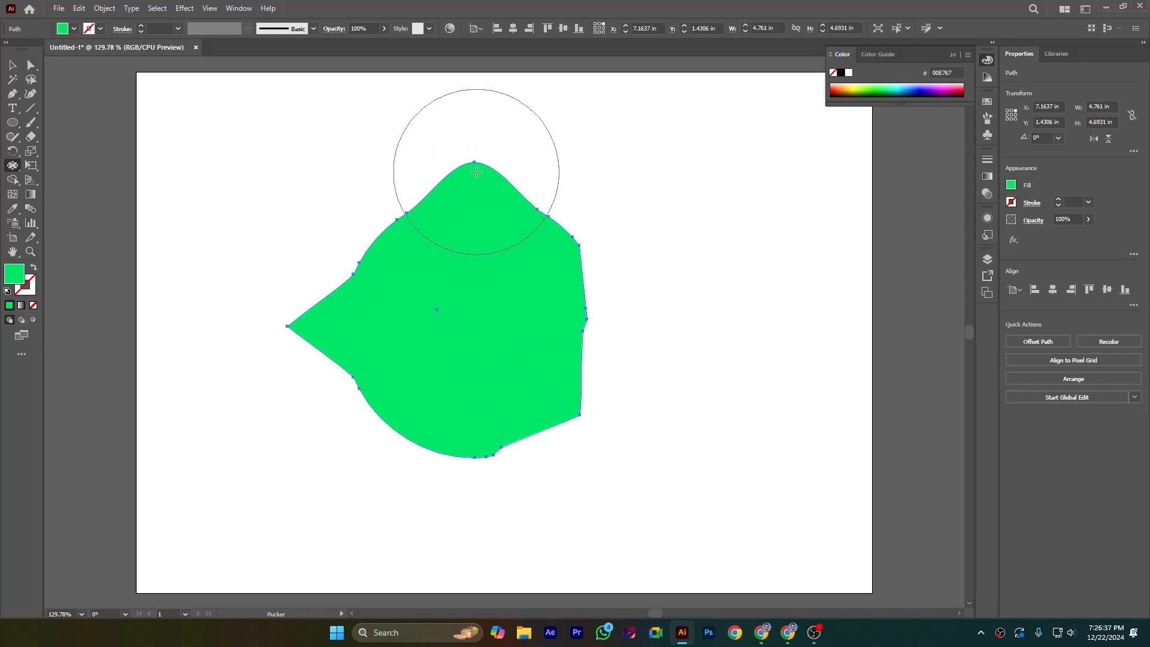
{"action": "mouse_move", "coordinate": [475, 144]}
{"action": "left_mouse_down"}
{"action": "mouse_move", "coordinate": [472, 98]}
{"action": "mouse_move", "coordinate": [298, 129]}
{"action": "mouse_move", "coordinate": [276, 160]}
{"action": "mouse_move", "coordinate": [272, 198]}
{"action": "mouse_move", "coordinate": [320, 216]}
{"action": "mouse_move", "coordinate": [292, 207]}
{"action": "mouse_move", "coordinate": [249, 259]}
{"action": "left_mouse_up"}
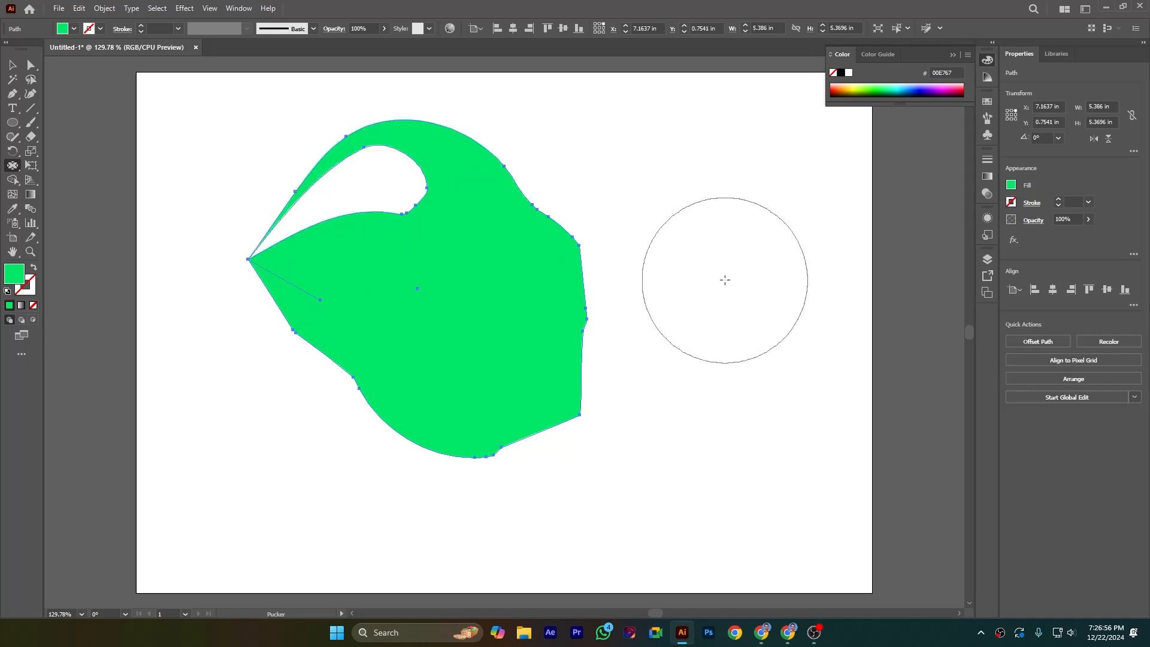
- Undo all the pucker distortions on the green shape, back to the plain circle
{"action": "key", "text": "ctrl+z"}
{"action": "key", "text": "v"}
{"action": "key", "text": "ctrl+z"}
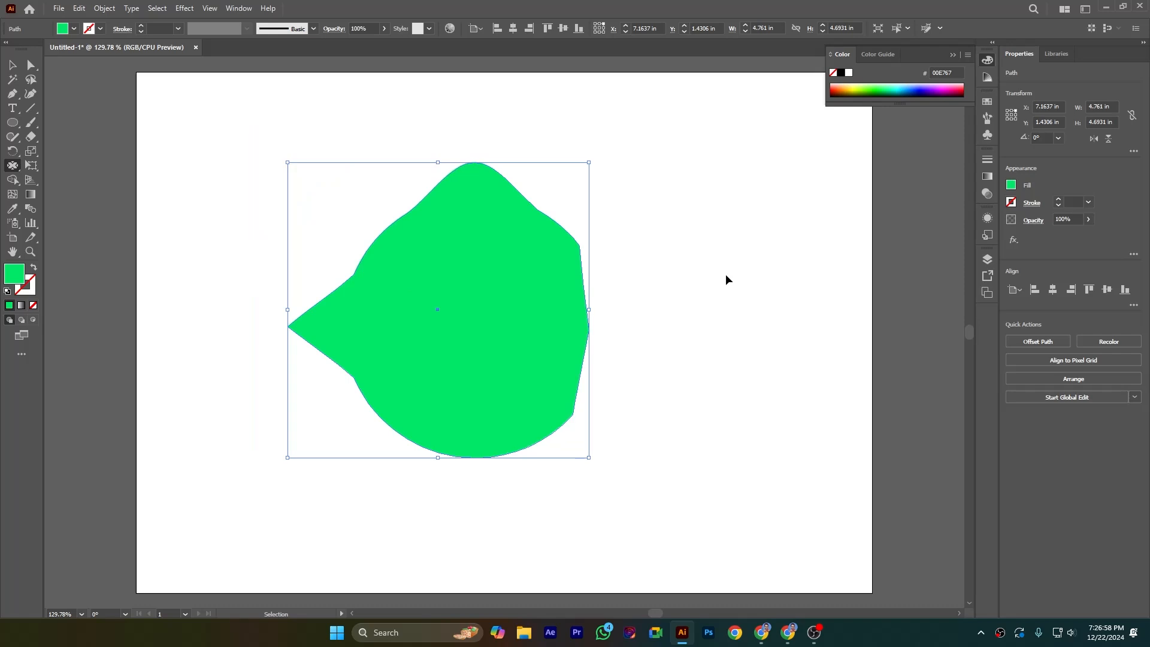
{"action": "key", "text": "ctrl+z"}
{"action": "key", "text": "ctrl+z"}
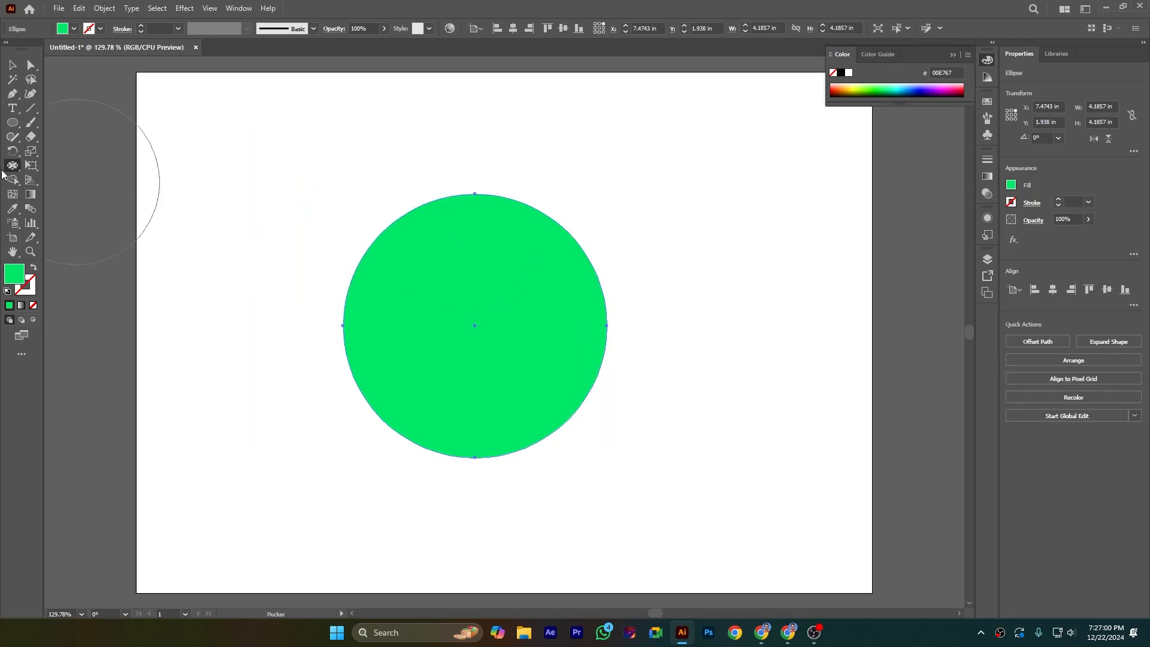
- Use the Bloat tool with its default options to dent the circle's left and upper edges inward and bulge its right edge outward
{"action": "left_click", "coordinate": [14, 167]}
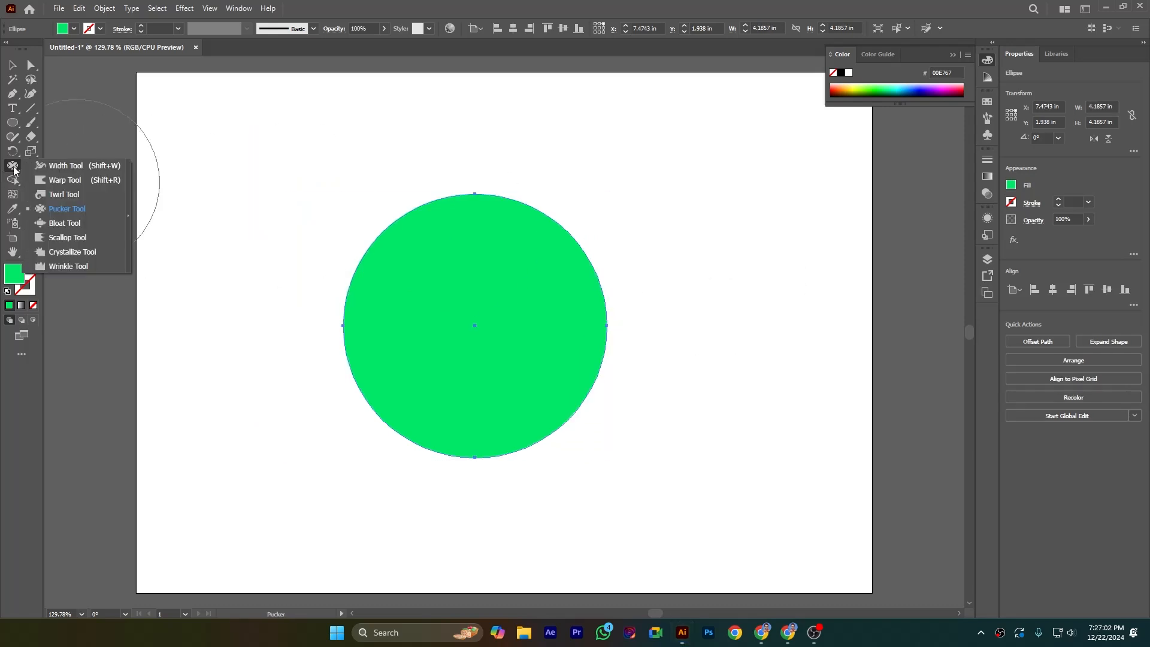
{"action": "left_click", "coordinate": [60, 222]}
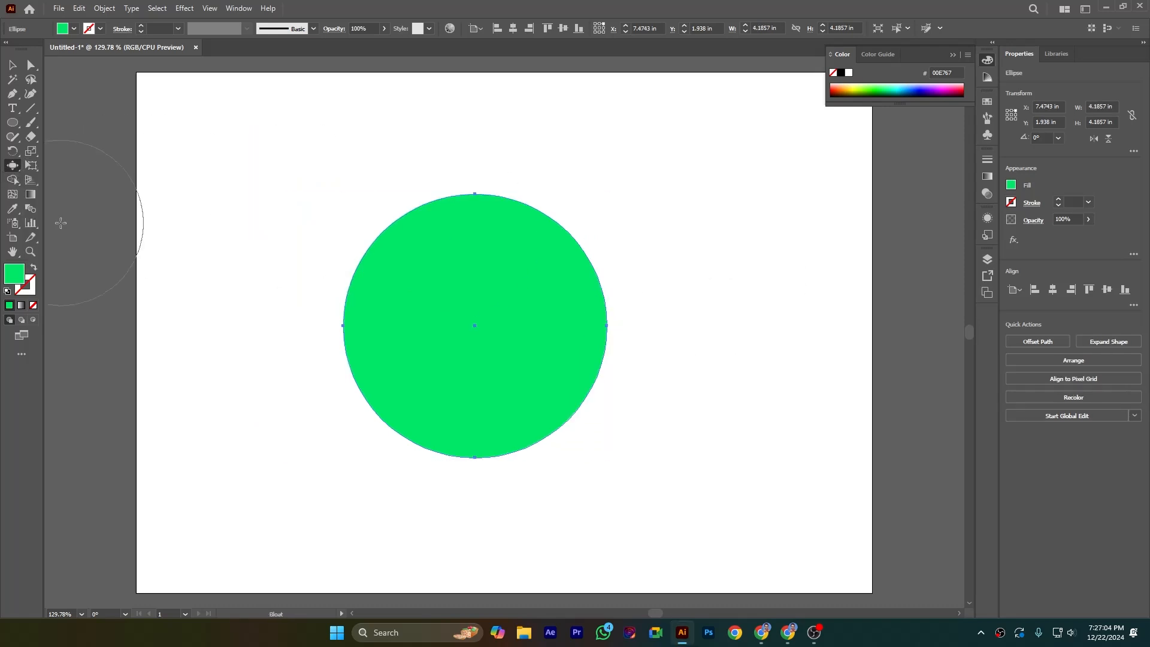
{"action": "double_click", "coordinate": [13, 165]}
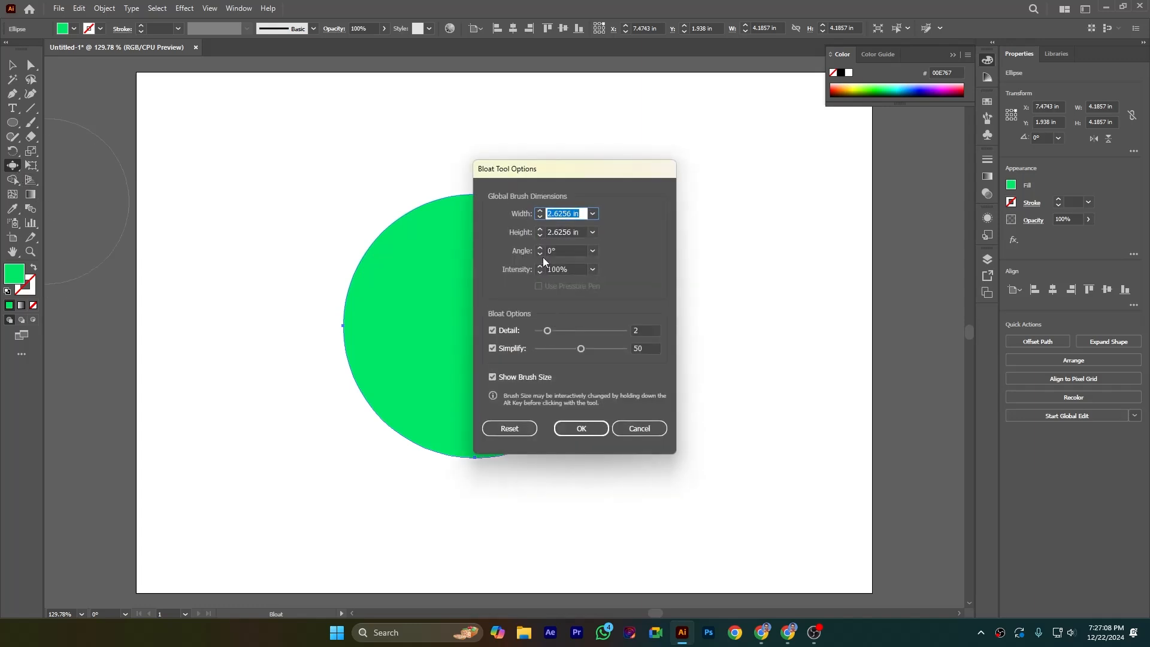
{"action": "left_click", "coordinate": [576, 428]}
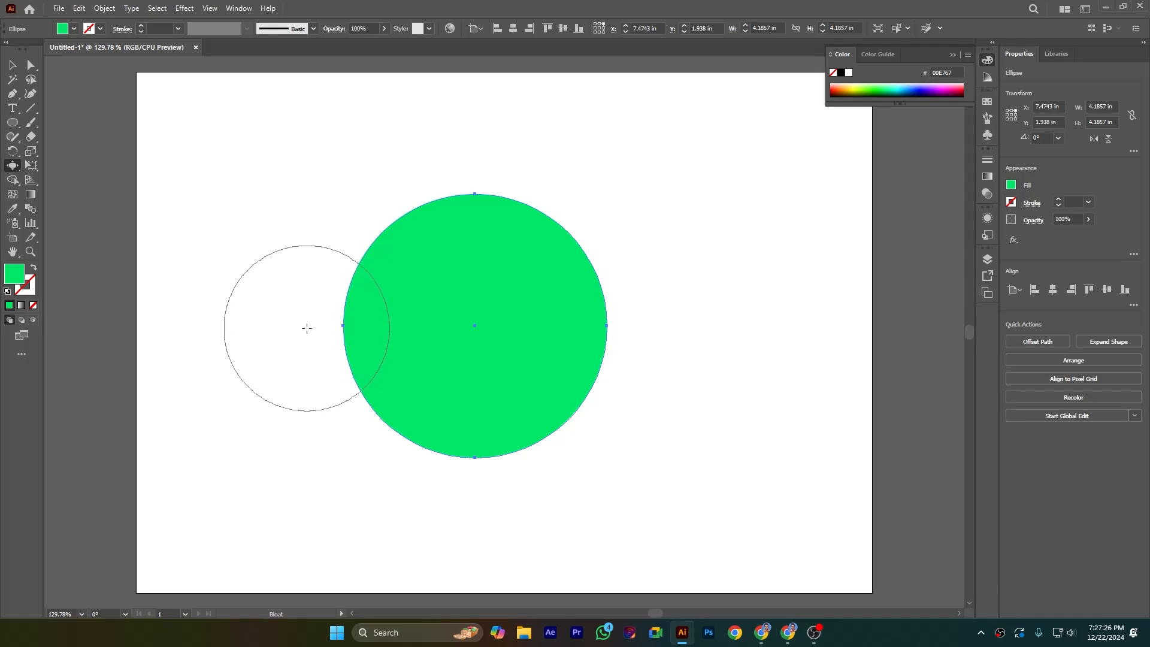
{"action": "left_click_drag", "start_coordinate": [307, 327], "coordinate": [306, 326]}
{"action": "left_click_drag", "start_coordinate": [307, 327], "coordinate": [306, 327]}
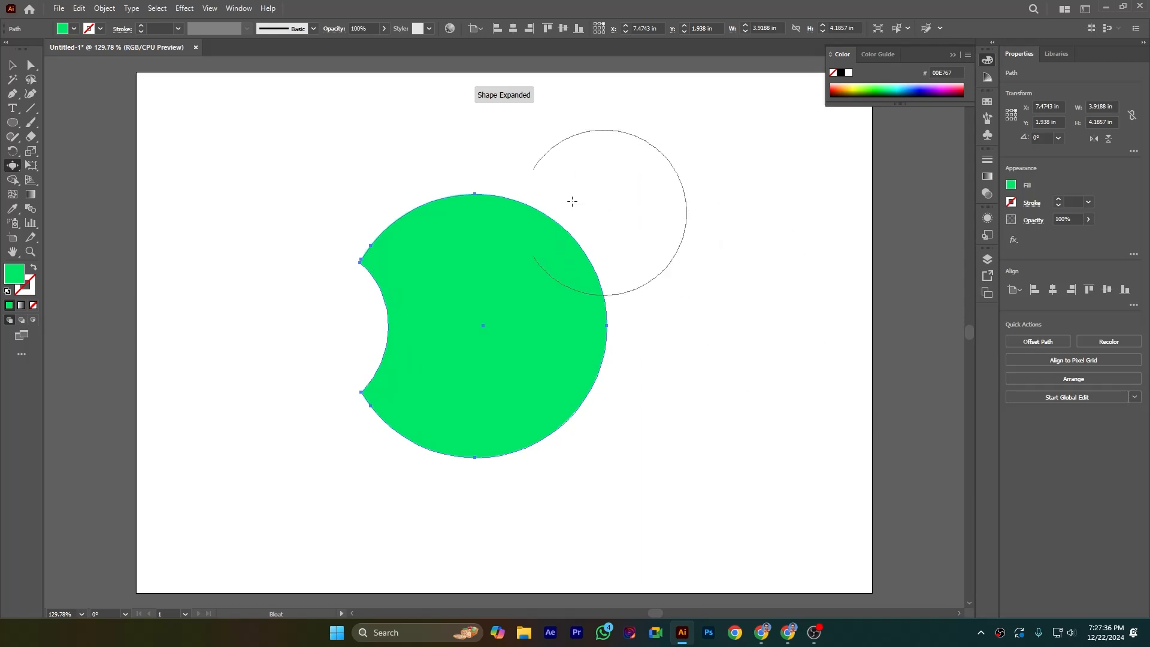
{"action": "left_click_drag", "start_coordinate": [473, 169], "coordinate": [474, 170]}
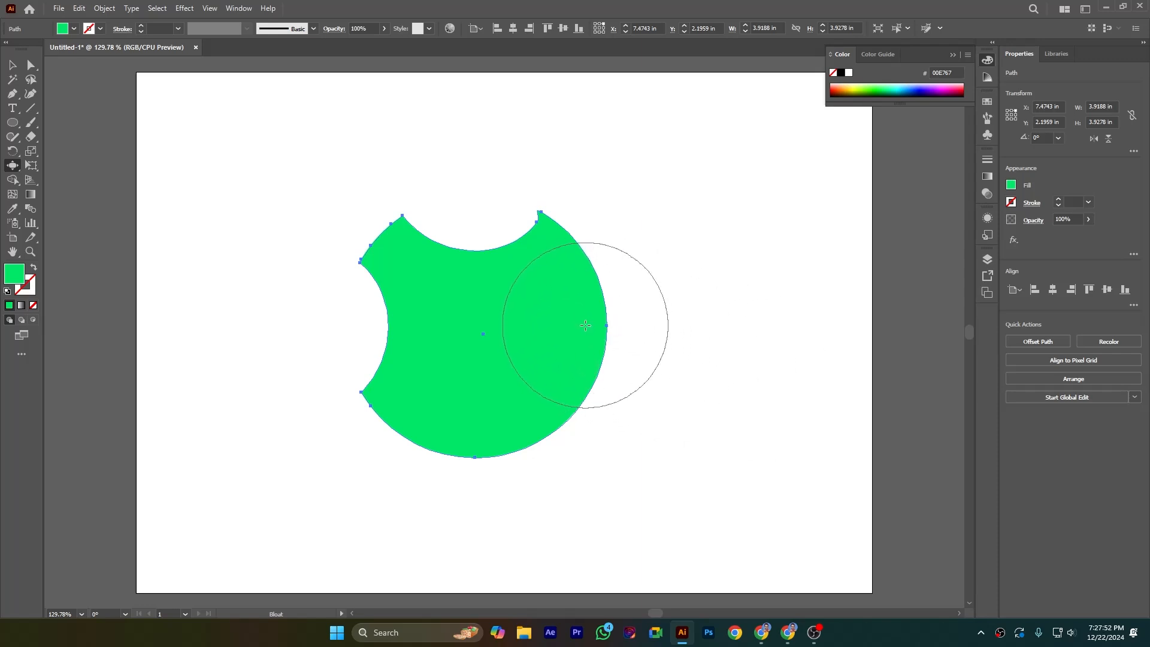
{"action": "left_click_drag", "start_coordinate": [585, 325], "coordinate": [585, 325]}
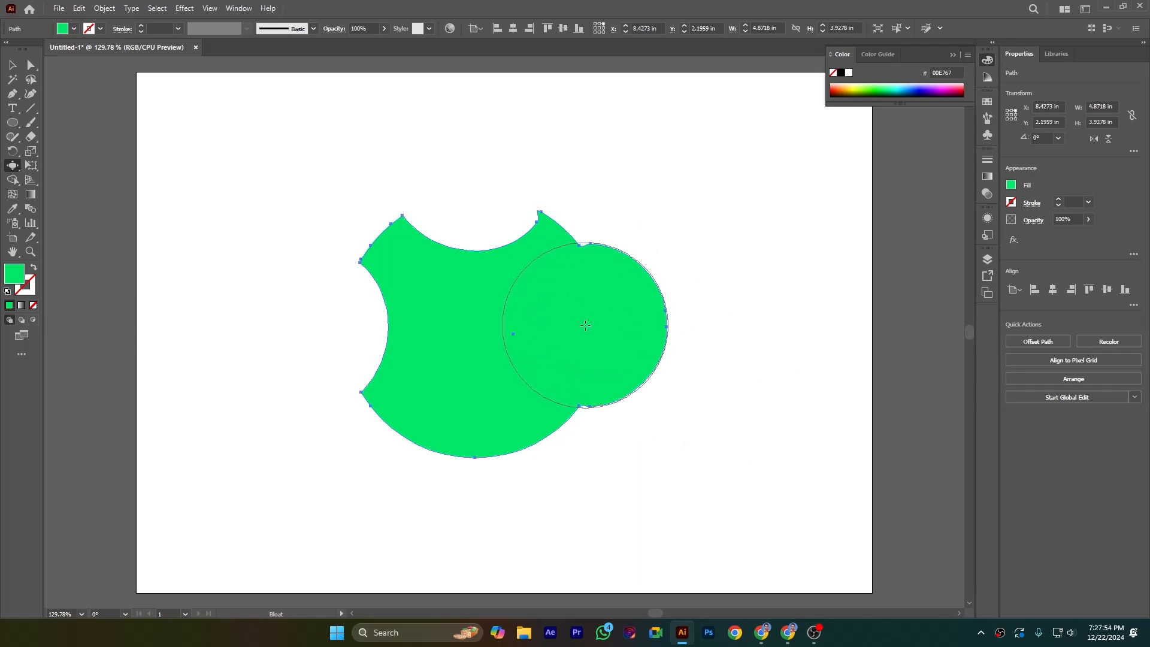